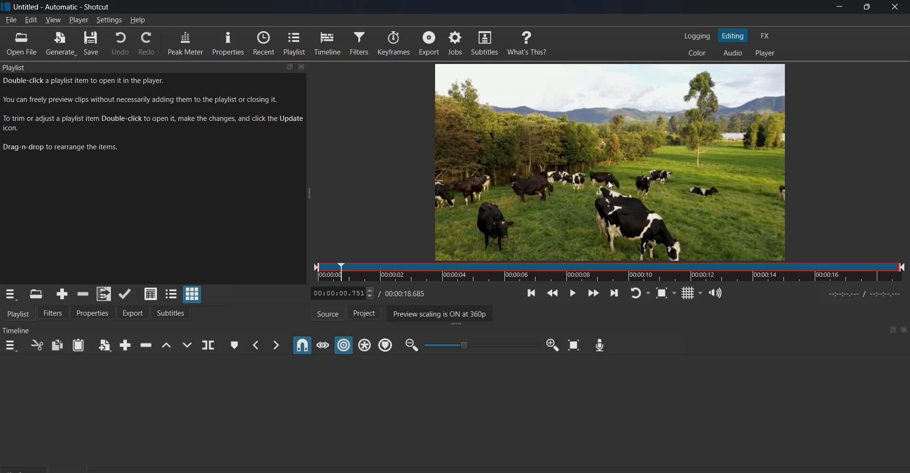
- Drag the Holstein cow .mov clip from the player into the playlist
{"action": "left_click_drag", "start_coordinate": [611, 185], "coordinate": [68, 165]}
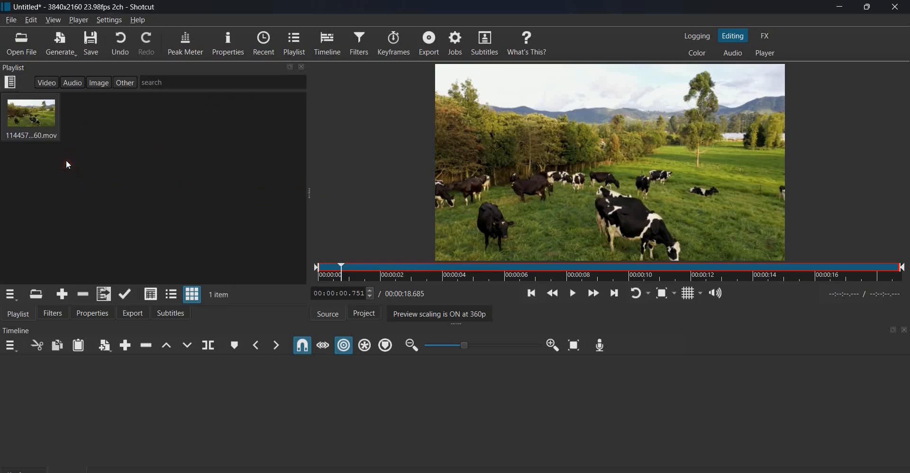
- Place the Holstein Dairy clip on video track V1, starting at 00:00:00
{"action": "left_click_drag", "start_coordinate": [35, 120], "coordinate": [140, 394]}
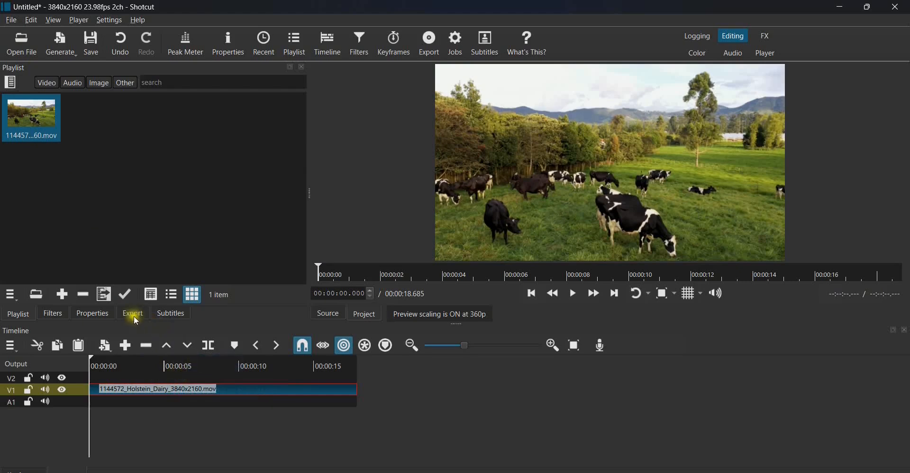
- Via Properties > Open With > Other..., pick cutie_onnx in Downloads\cutie-onnx-nuitka-windows\build_nuitka_onnx\interactive_demo_onnx.dist
{"action": "left_click", "coordinate": [93, 314]}
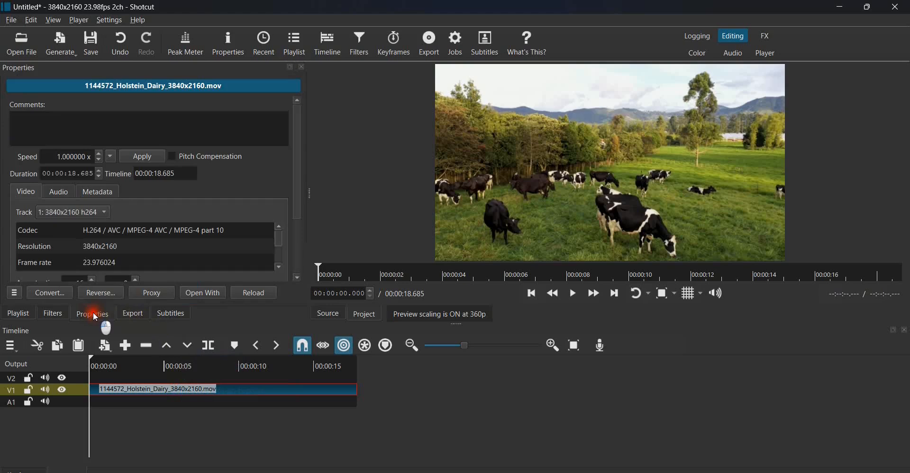
{"action": "left_click", "coordinate": [198, 298]}
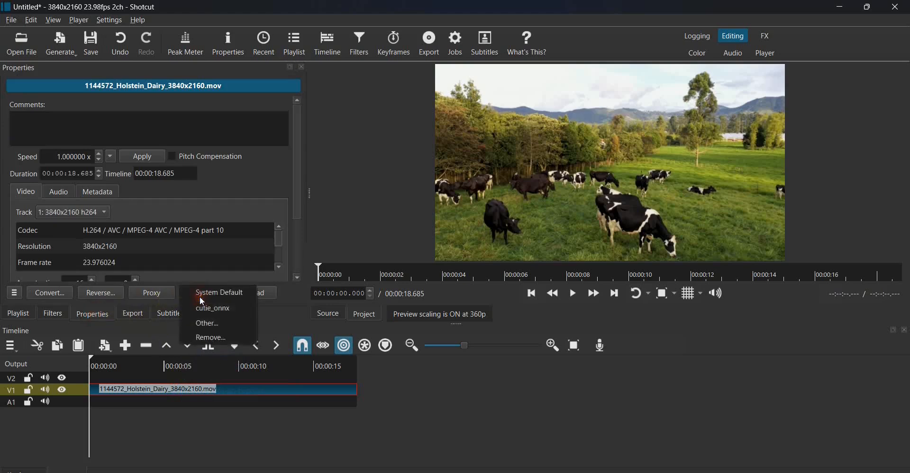
{"action": "left_click", "coordinate": [211, 326]}
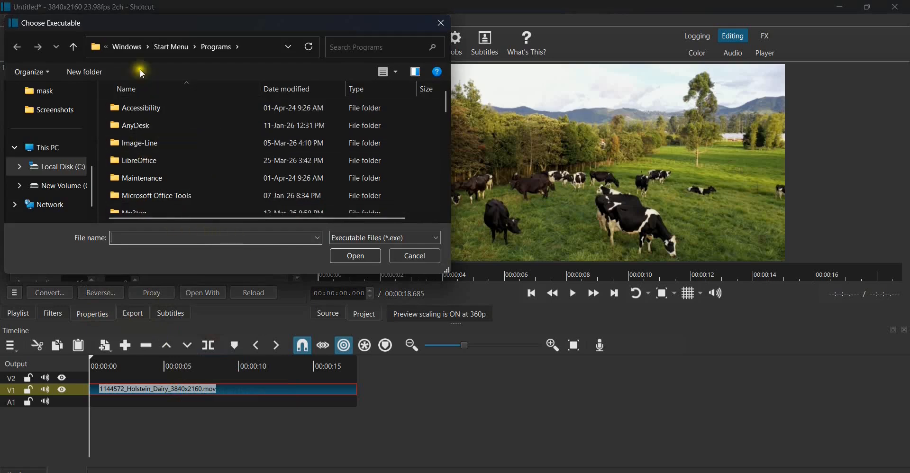
{"action": "left_click_drag", "start_coordinate": [93, 173], "coordinate": [104, 132]}
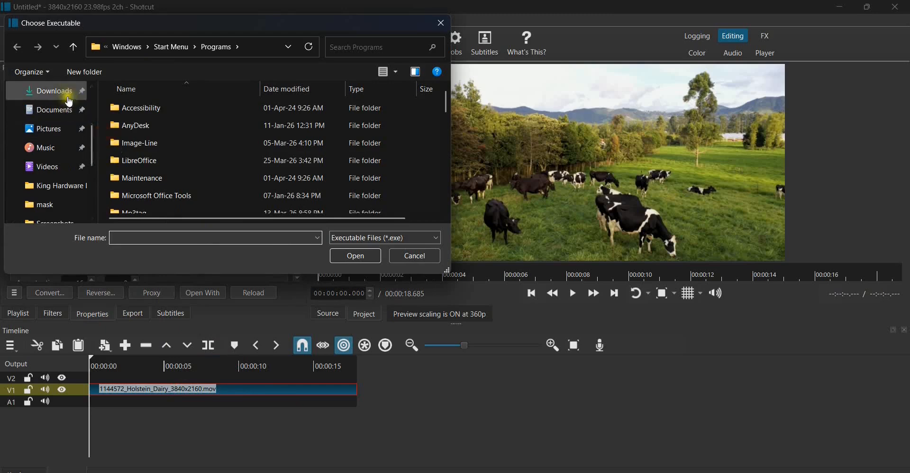
{"action": "left_click", "coordinate": [68, 102]}
{"action": "double_click", "coordinate": [147, 141]}
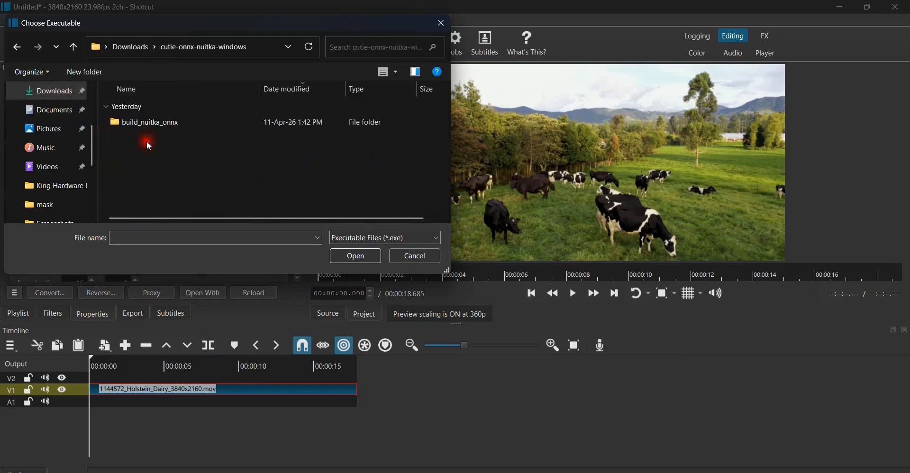
{"action": "double_click", "coordinate": [170, 122]}
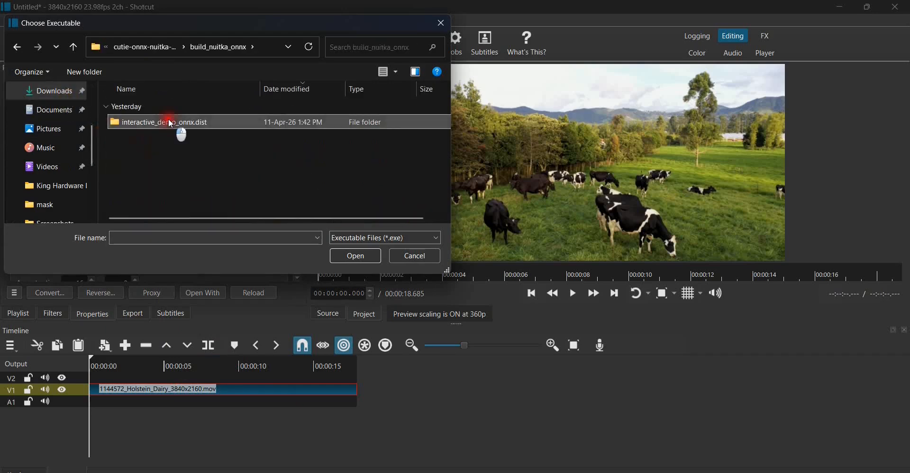
{"action": "double_click", "coordinate": [171, 124]}
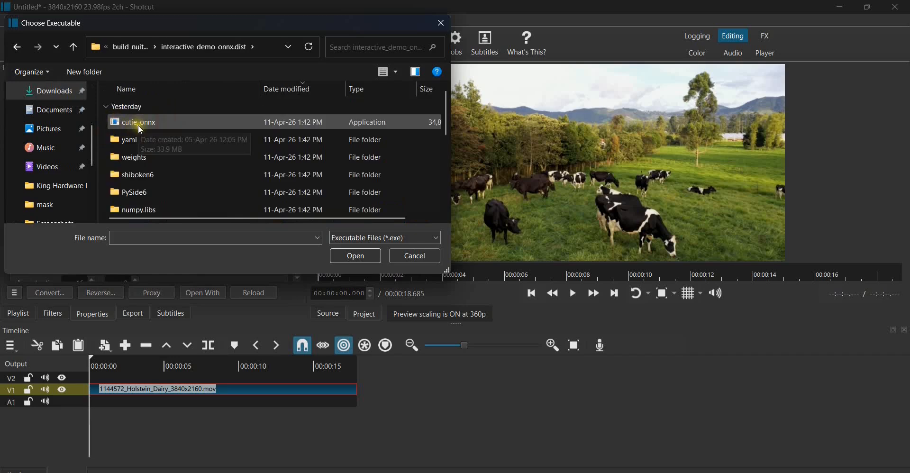
{"action": "left_click", "coordinate": [151, 123]}
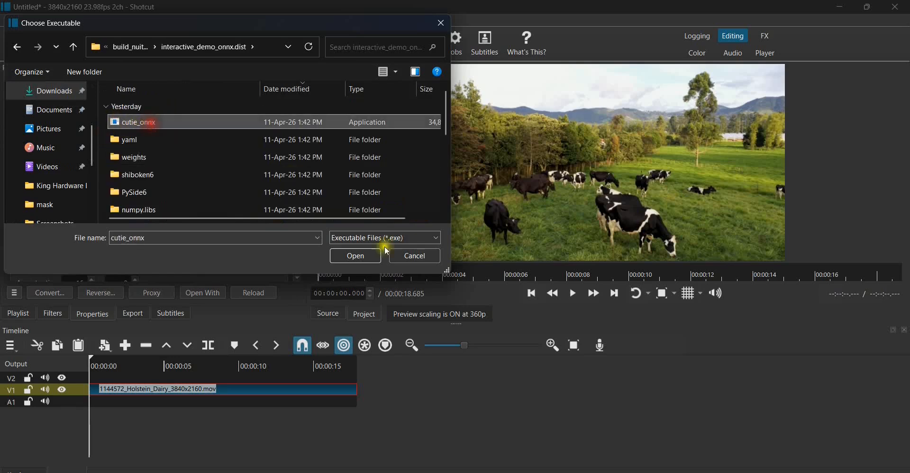
- Open the cow clip in cutie_onnx from the Open With menu
{"action": "left_click", "coordinate": [441, 23]}
{"action": "left_click", "coordinate": [204, 292]}
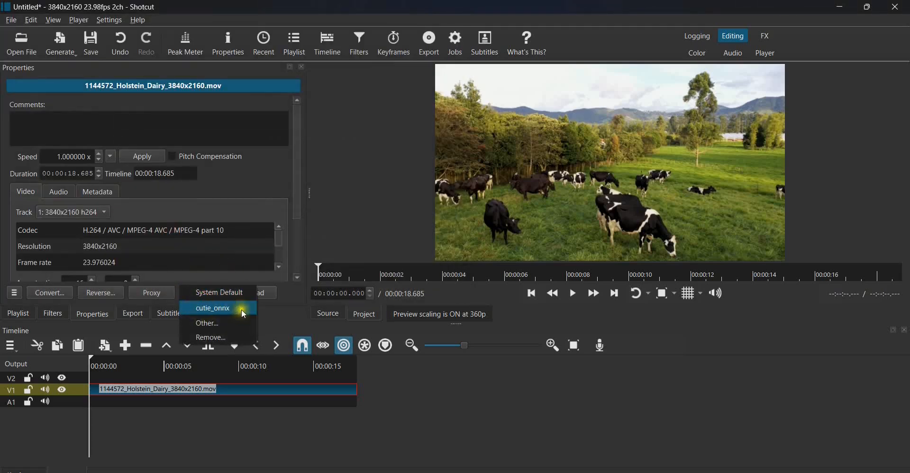
{"action": "left_click", "coordinate": [235, 311]}
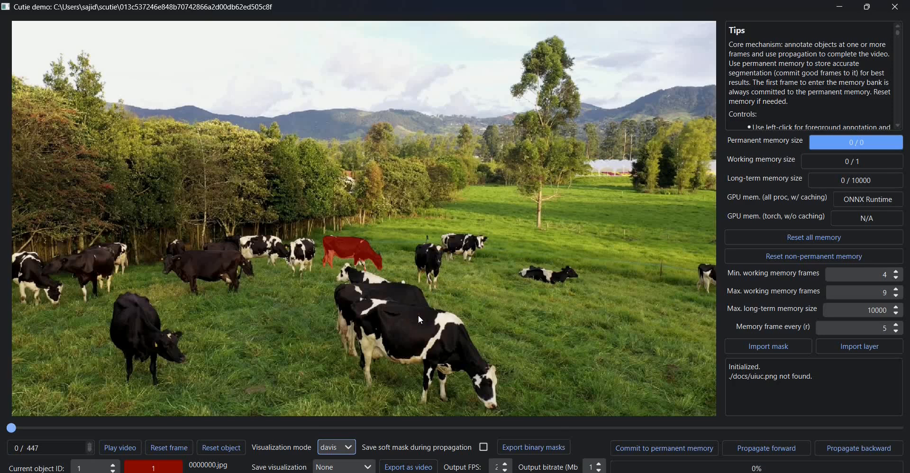
- Refine object 1's mask on the grazing cow by the fence at frame 0
{"action": "left_click", "coordinate": [372, 247]}
- Add the cow lying on the right to the mask and set Visualization mode to rgba
{"action": "left_click", "coordinate": [367, 264]}
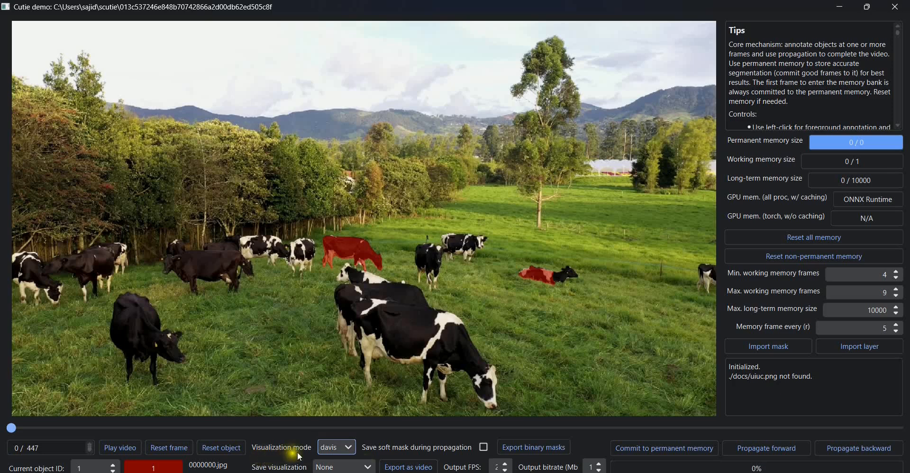
{"action": "left_click", "coordinate": [339, 447]}
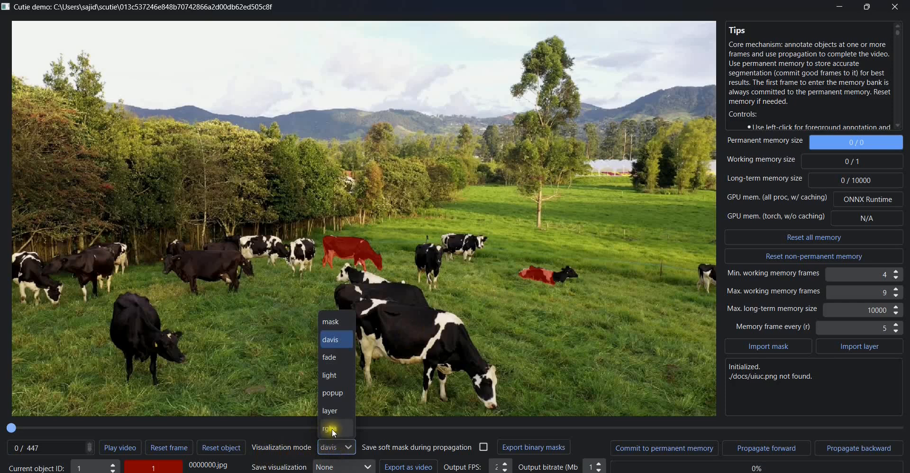
{"action": "left_click", "coordinate": [336, 429]}
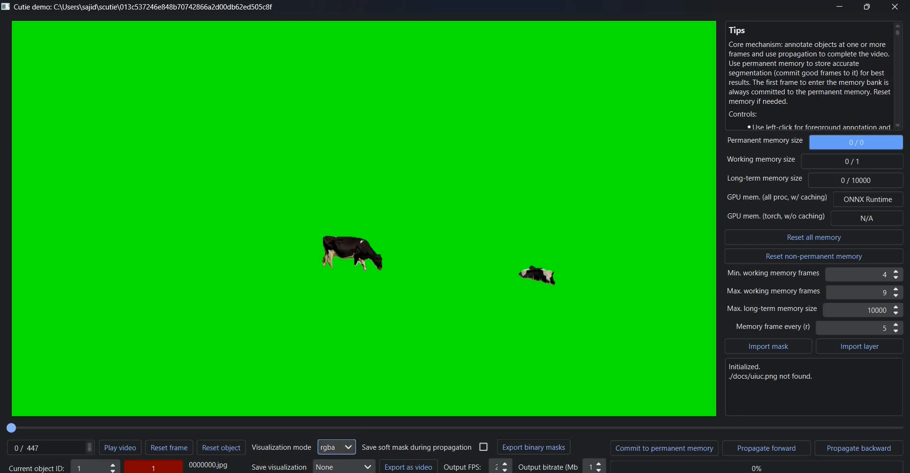
- Enable saving visualizations during propagation and propagate the cow masks forward
{"action": "left_click", "coordinate": [345, 466]}
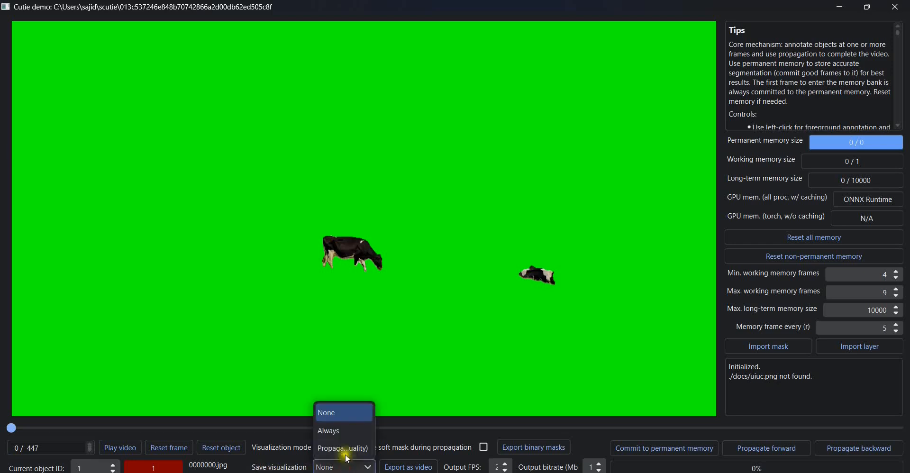
{"action": "left_click", "coordinate": [345, 449]}
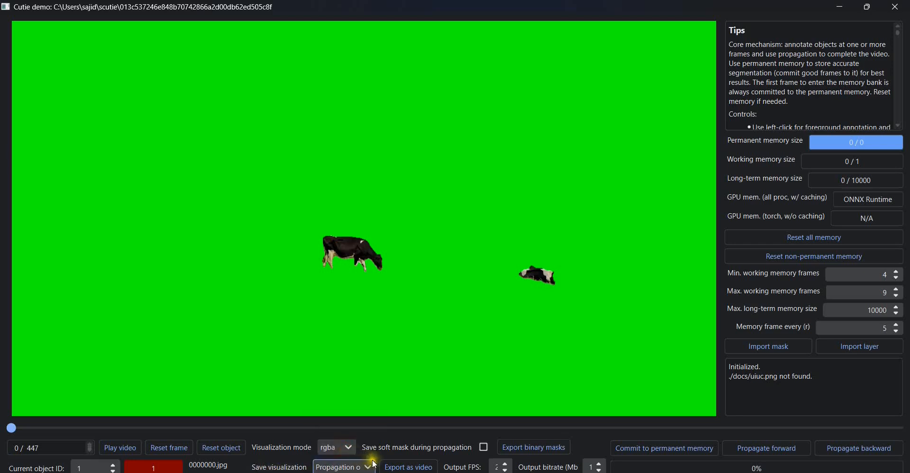
{"action": "left_click", "coordinate": [782, 446]}
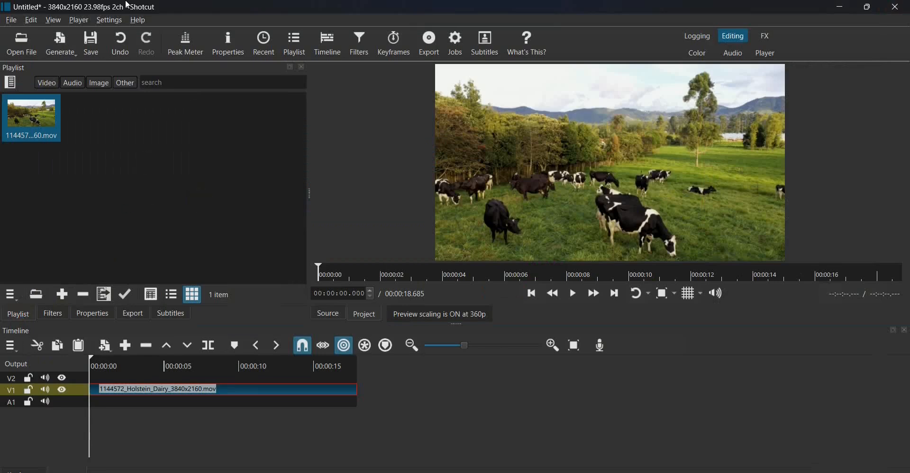
- In the Open File dialog, browse C: > Users > home folder to the scutie folder
{"action": "left_click", "coordinate": [26, 47]}
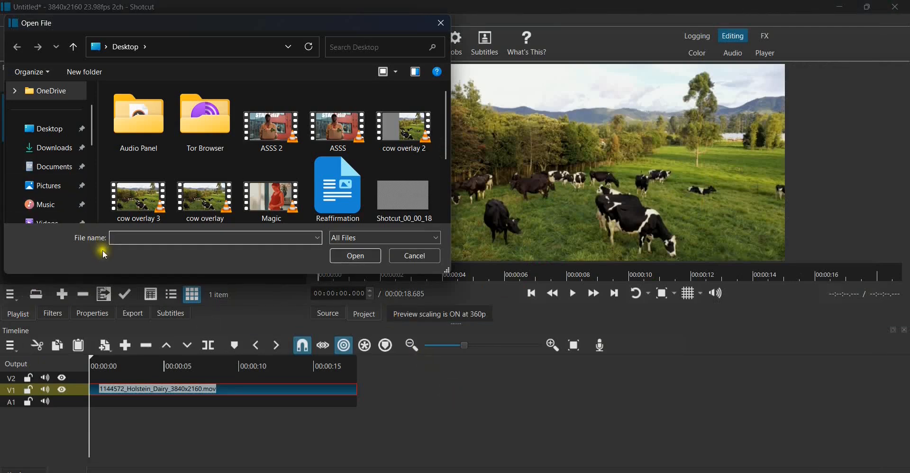
{"action": "left_click_drag", "start_coordinate": [93, 134], "coordinate": [85, 181]}
{"action": "left_click", "coordinate": [60, 205]}
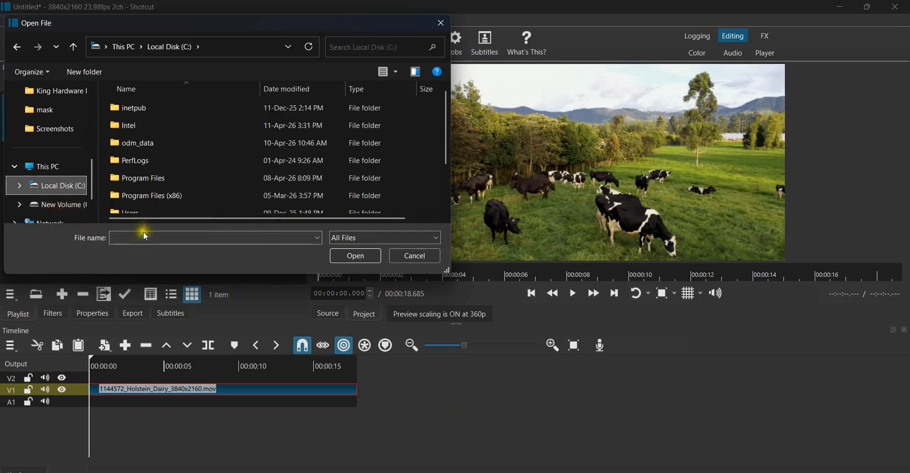
{"action": "double_click", "coordinate": [133, 207]}
{"action": "double_click", "coordinate": [141, 127]}
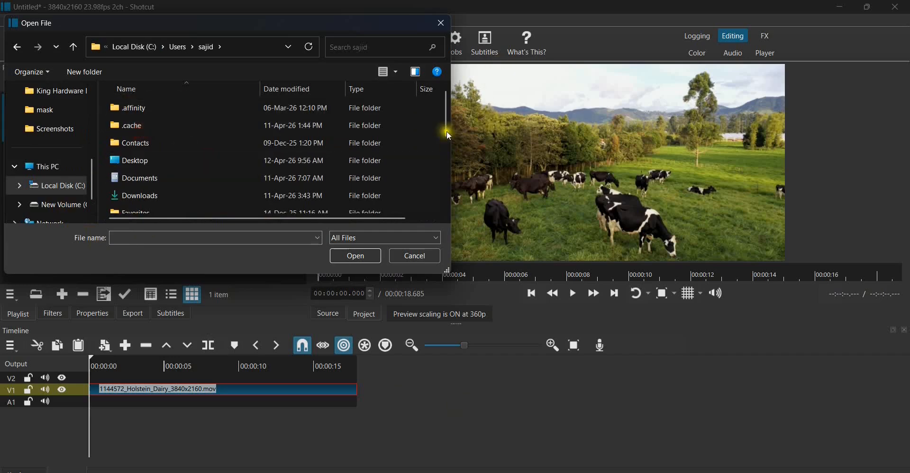
{"action": "left_click_drag", "start_coordinate": [445, 123], "coordinate": [445, 175]}
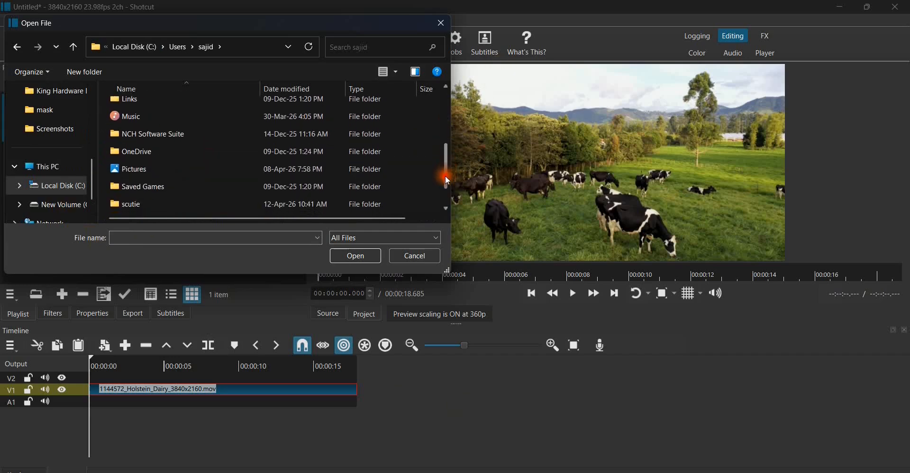
{"action": "double_click", "coordinate": [127, 204]}
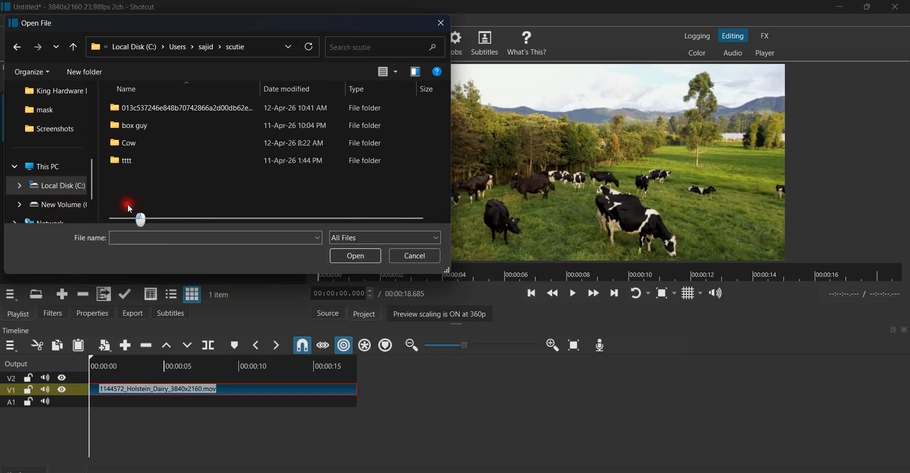
- Open frame 0000001 from Cow > visualization > rgba into the source player
{"action": "left_click", "coordinate": [142, 145]}
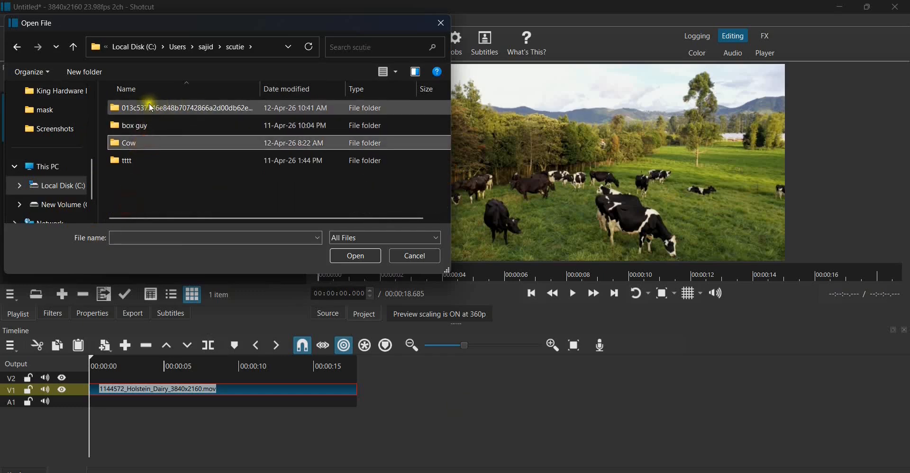
{"action": "left_click", "coordinate": [192, 109]}
{"action": "double_click", "coordinate": [139, 143]}
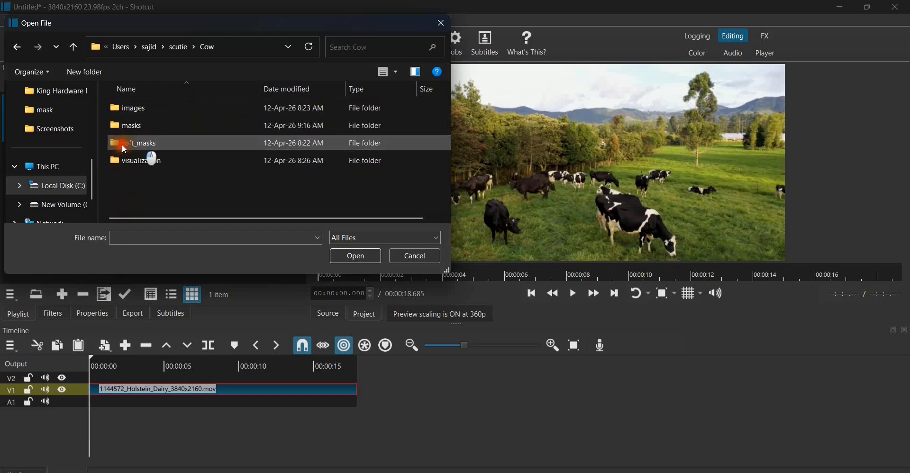
{"action": "double_click", "coordinate": [142, 163]}
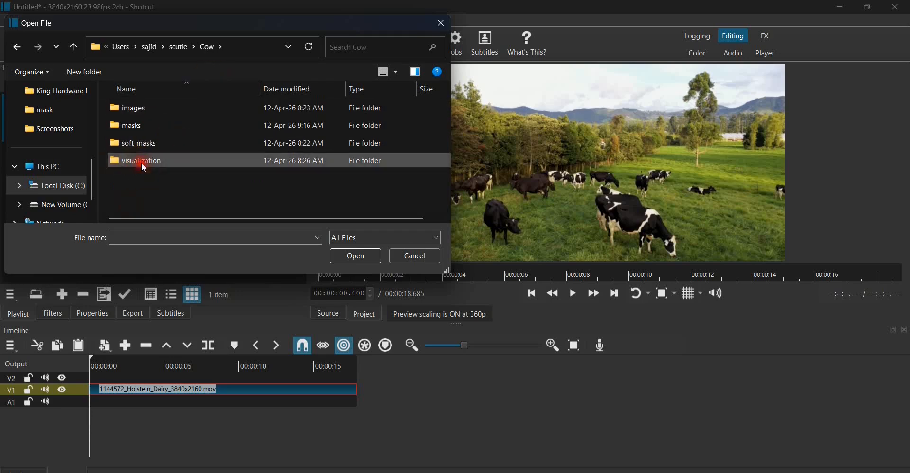
{"action": "left_click", "coordinate": [135, 109]}
{"action": "double_click", "coordinate": [135, 109]}
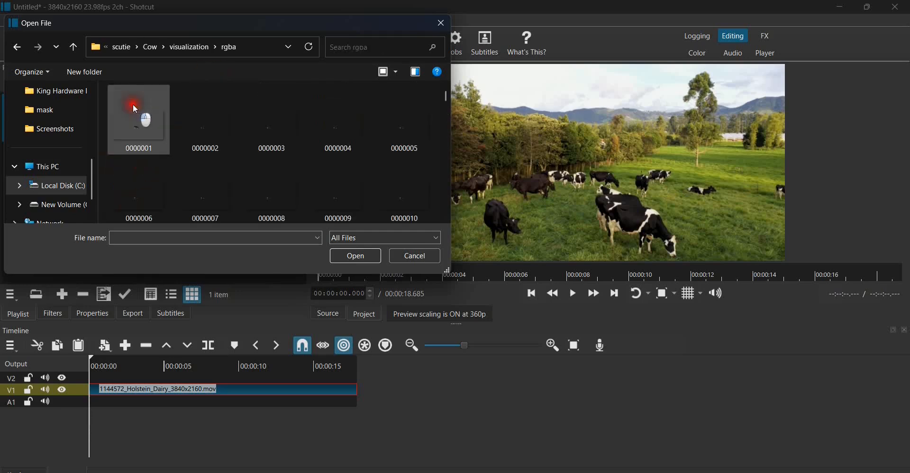
{"action": "left_click", "coordinate": [136, 118]}
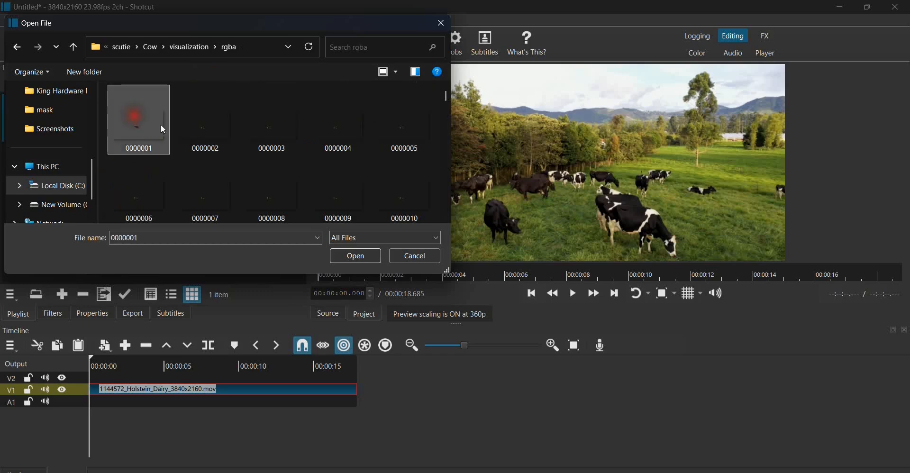
{"action": "left_click", "coordinate": [364, 256]}
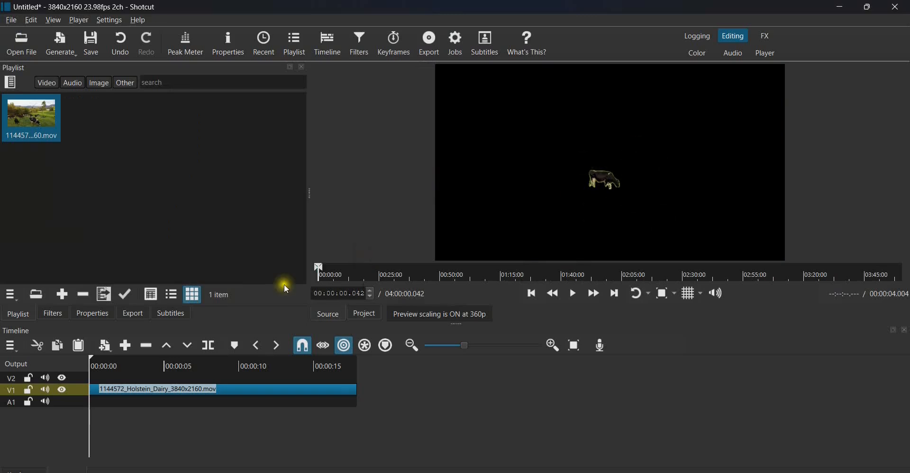
- Put the 0000001.png cutout on track V2 above the footage, then play and step frames to check
{"action": "mouse_move", "coordinate": [561, 154]}
{"action": "left_mouse_down"}
{"action": "mouse_move", "coordinate": [202, 326]}
{"action": "mouse_move", "coordinate": [103, 391]}
{"action": "mouse_move", "coordinate": [90, 381]}
{"action": "left_mouse_up"}
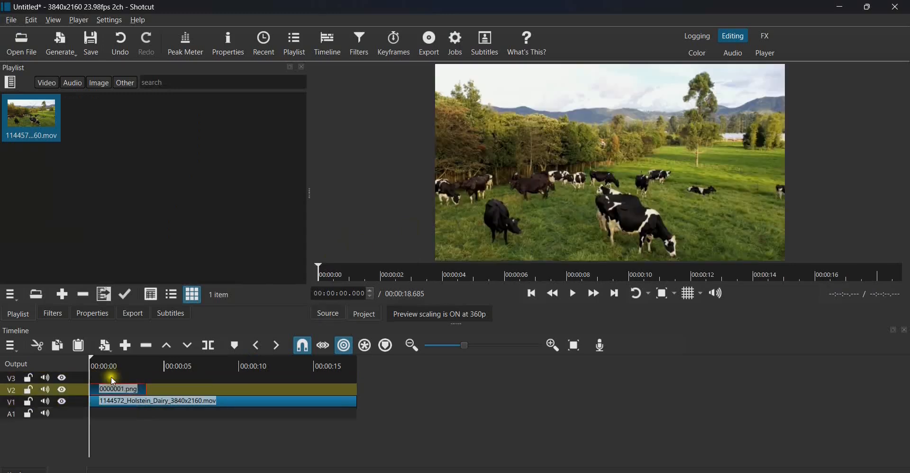
{"action": "key", "text": "space"}
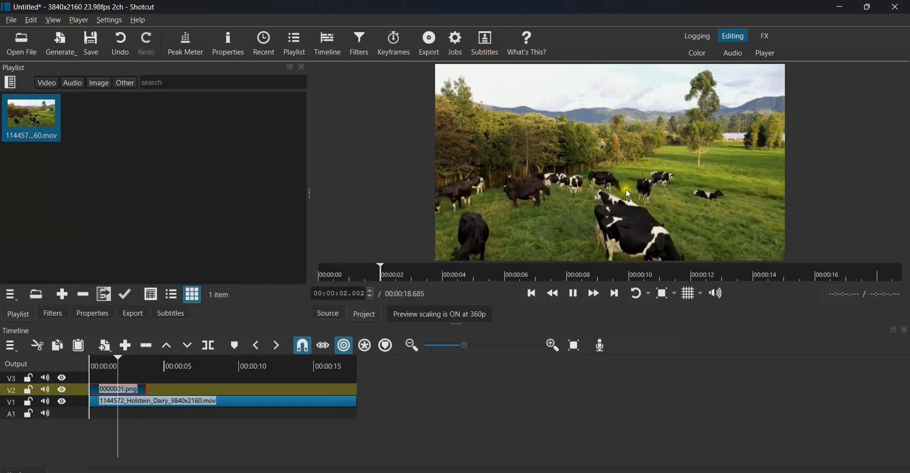
{"action": "left_click", "coordinate": [609, 173]}
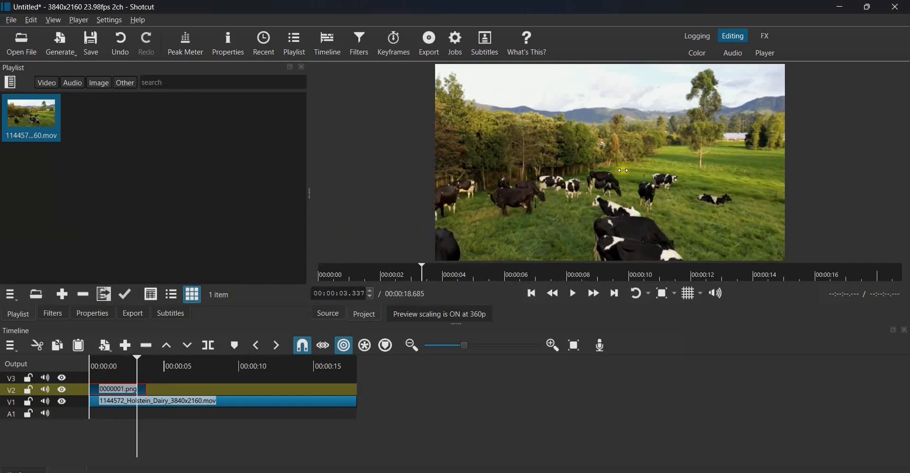
{"action": "key", "text": "Right"}
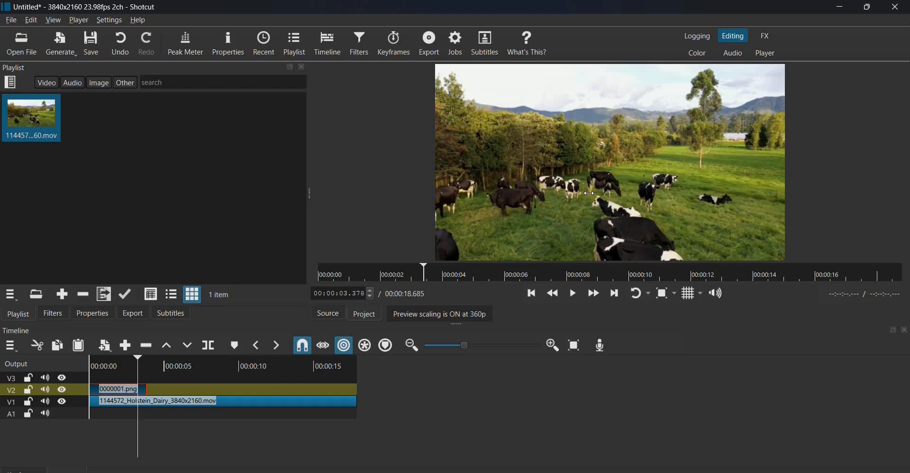
{"action": "left_click", "coordinate": [532, 295]}
- Enable Image sequence in the clip's Properties so it runs 00:00:18.644
{"action": "left_click", "coordinate": [95, 315]}
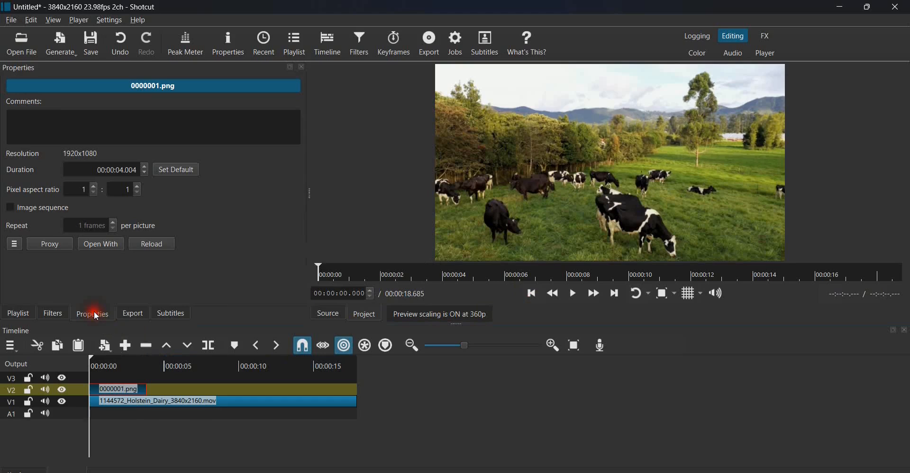
{"action": "left_click", "coordinate": [36, 210]}
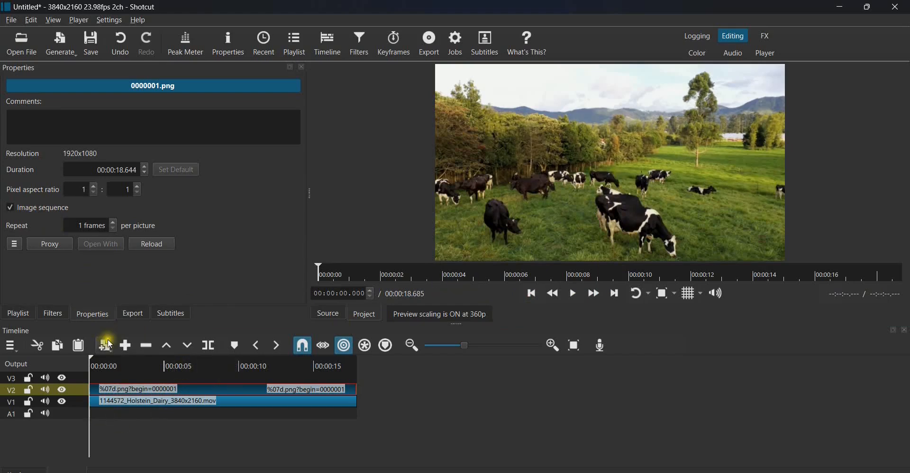
{"action": "left_click", "coordinate": [18, 314]}
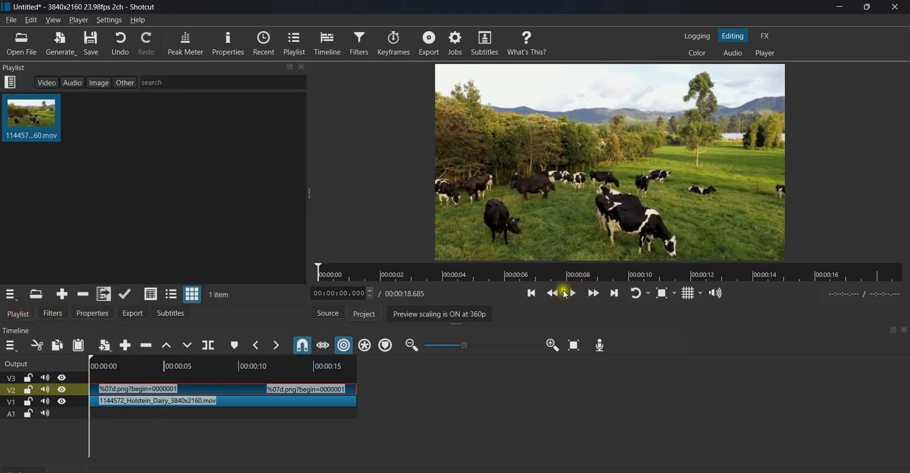
- Play and pause the layered timeline, step one frame, and show the cutout clip's Filters panel
{"action": "left_click", "coordinate": [573, 294]}
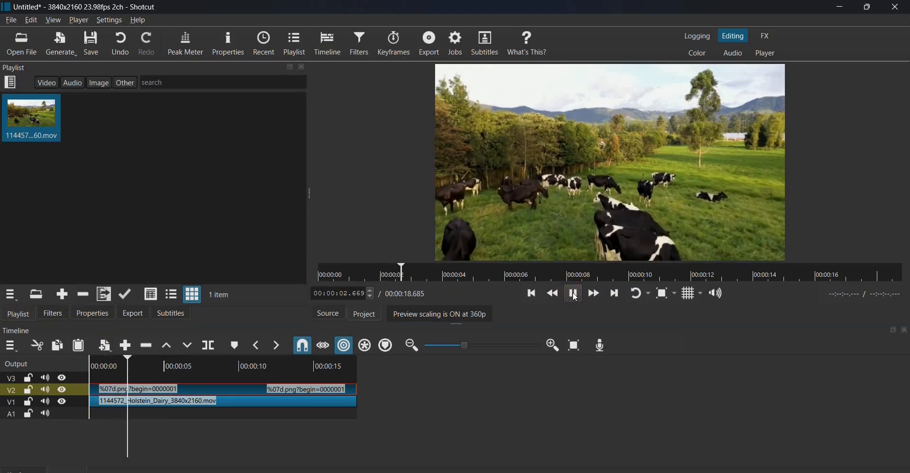
{"action": "left_click", "coordinate": [573, 294]}
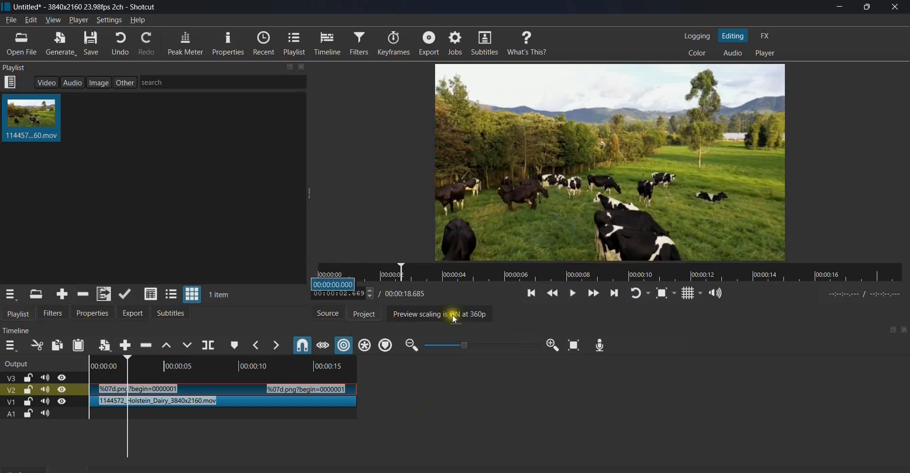
{"action": "key", "text": "Right"}
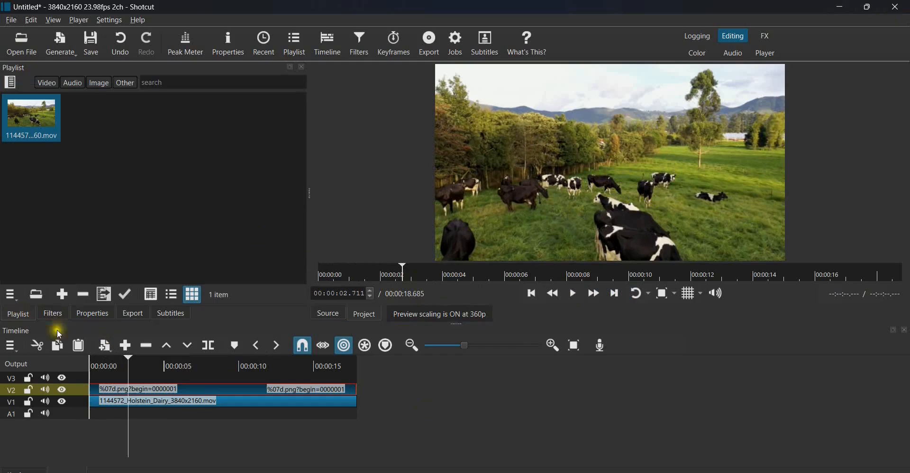
{"action": "left_click", "coordinate": [52, 315]}
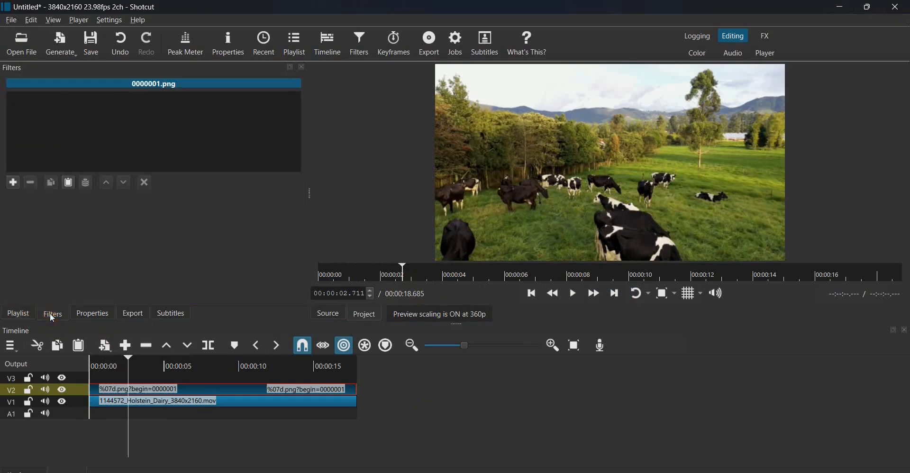
- Add an Alpha Channel: View filter with Checkered Background display, then play from the start to about 12.9 s
{"action": "left_click", "coordinate": [13, 183]}
{"action": "type", "text": "alp"}
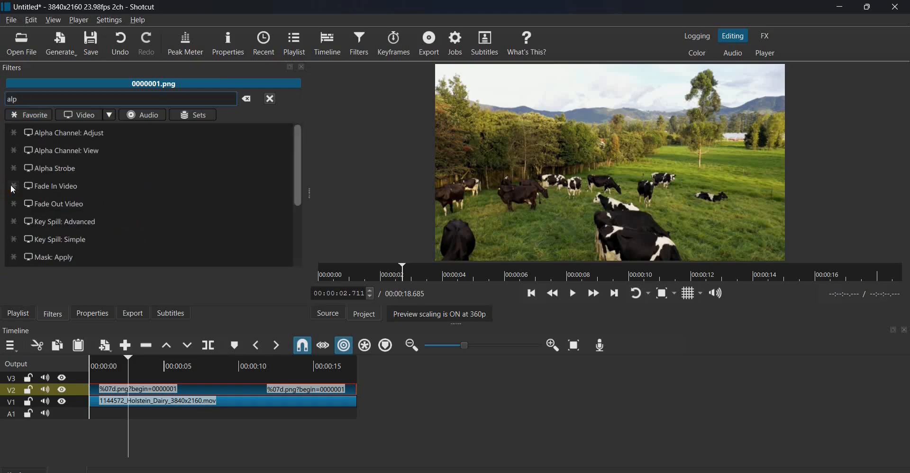
{"action": "left_click", "coordinate": [96, 148]}
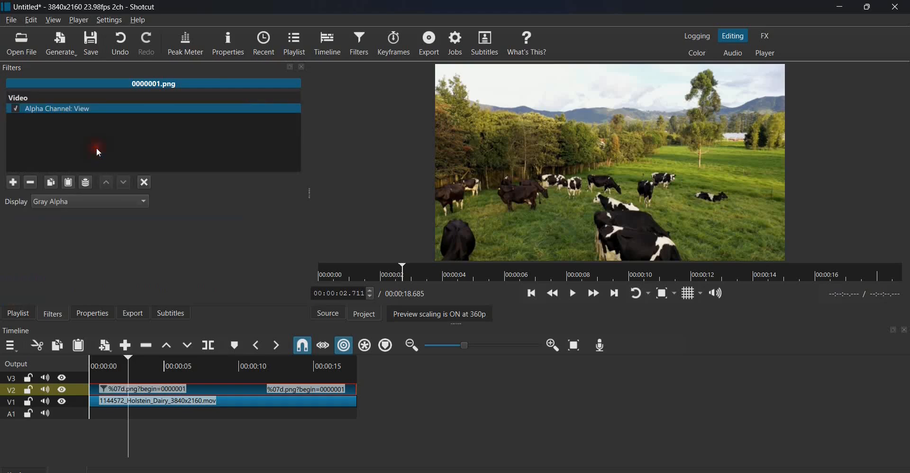
{"action": "left_click", "coordinate": [84, 206]}
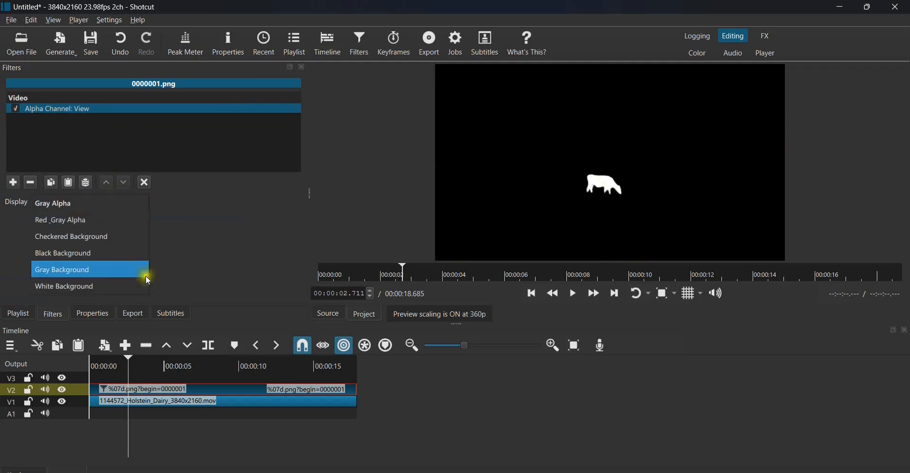
{"action": "left_click", "coordinate": [67, 237]}
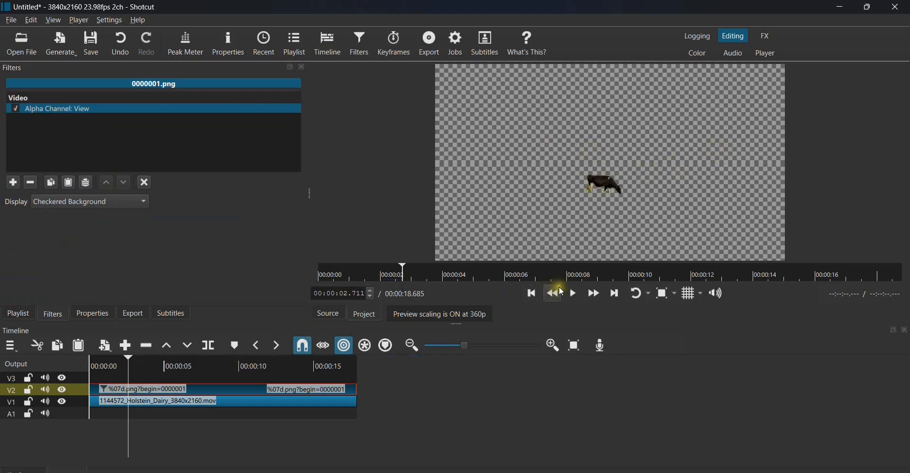
{"action": "left_click", "coordinate": [535, 294]}
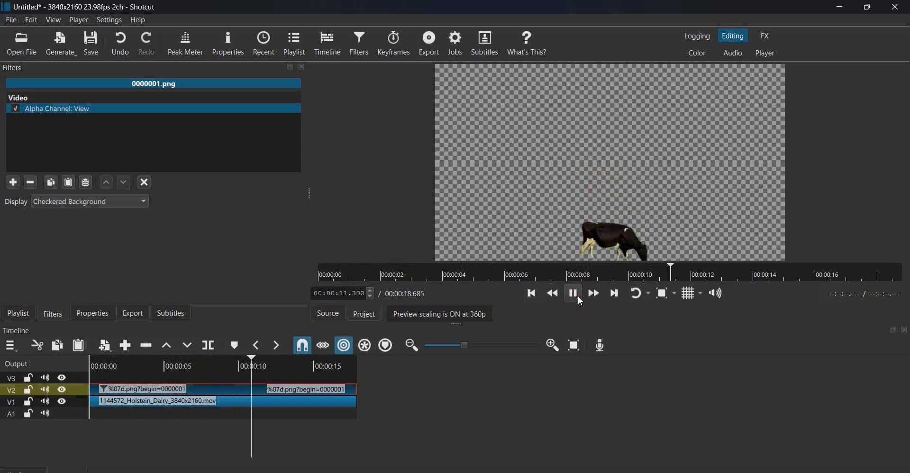
{"action": "left_click", "coordinate": [578, 297]}
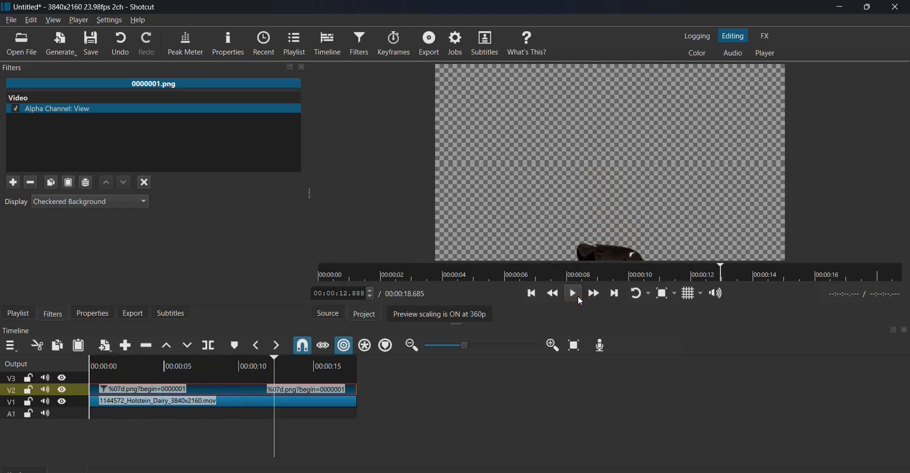